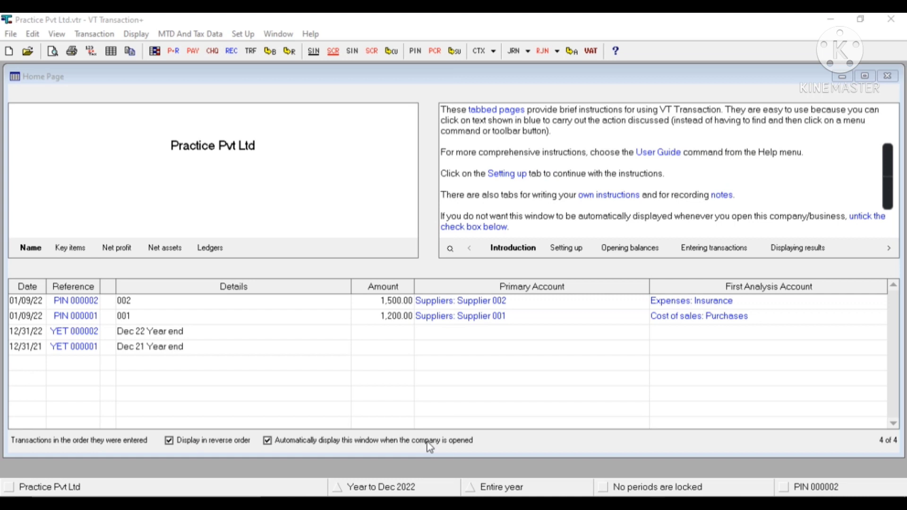
Start a new purchase credit note for Supplier 001, dated Jan 9 2022, defaulting to 20% VAT and Purchases
left_click(454, 51)
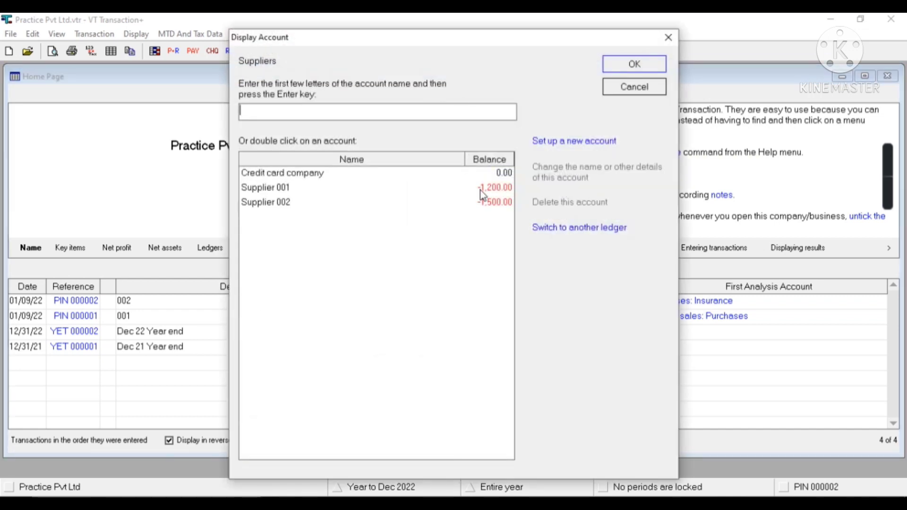
left_click(632, 91)
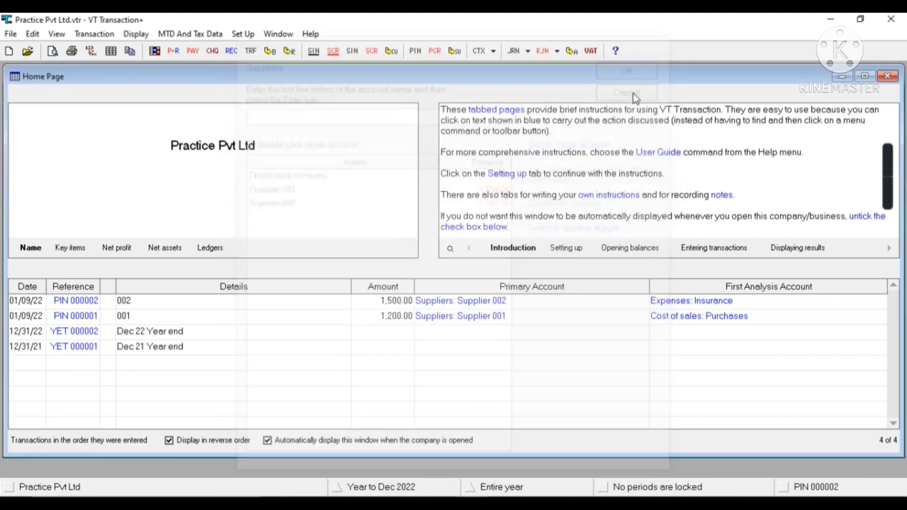
left_click(89, 34)
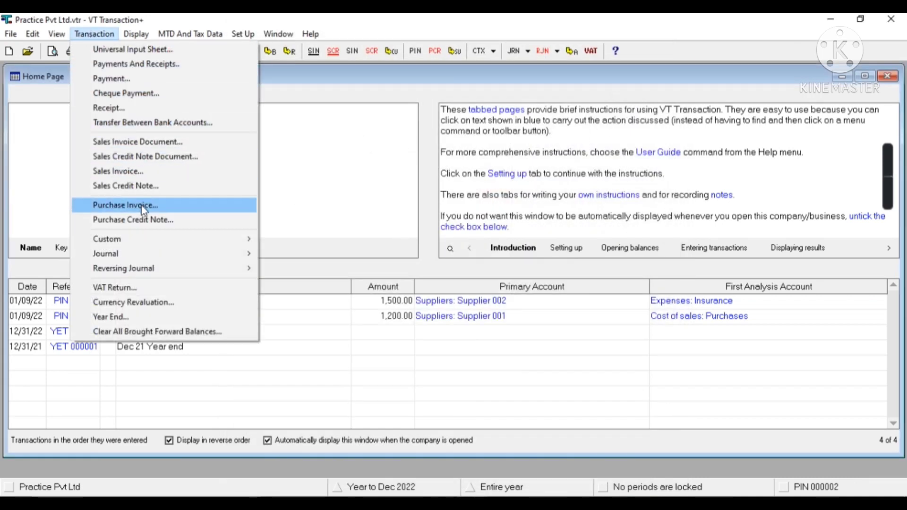
left_click(186, 221)
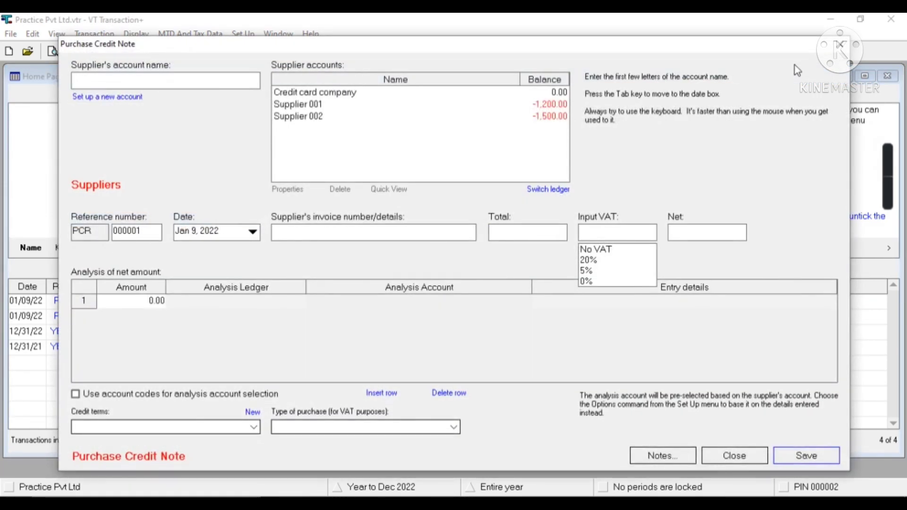
left_click(840, 44)
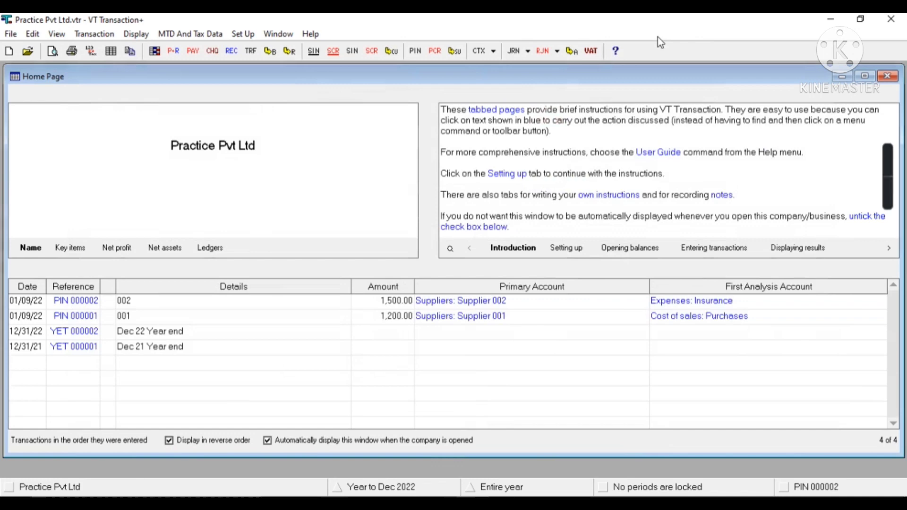
left_click(434, 57)
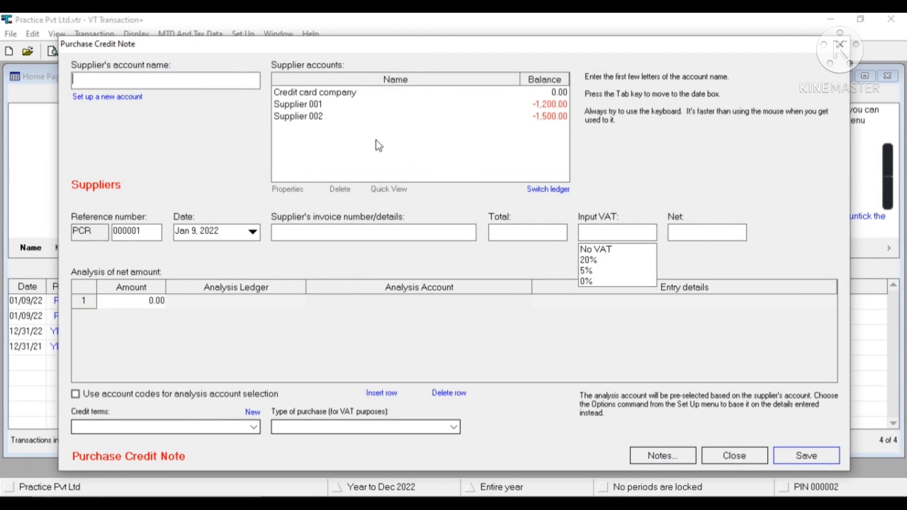
Enter Supplier 001's credit note CN001 with a 600.00 total, giving 100.00 VAT and 500.00 net
left_click(324, 106)
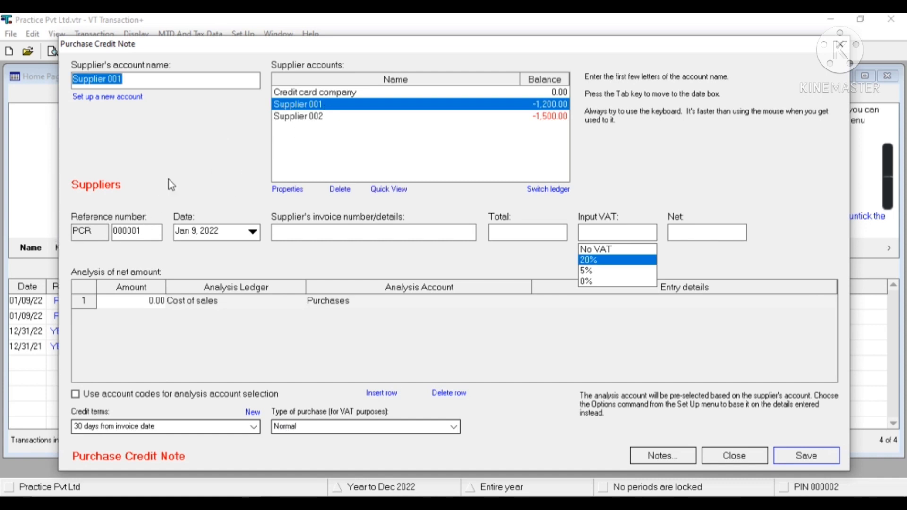
left_click(137, 230)
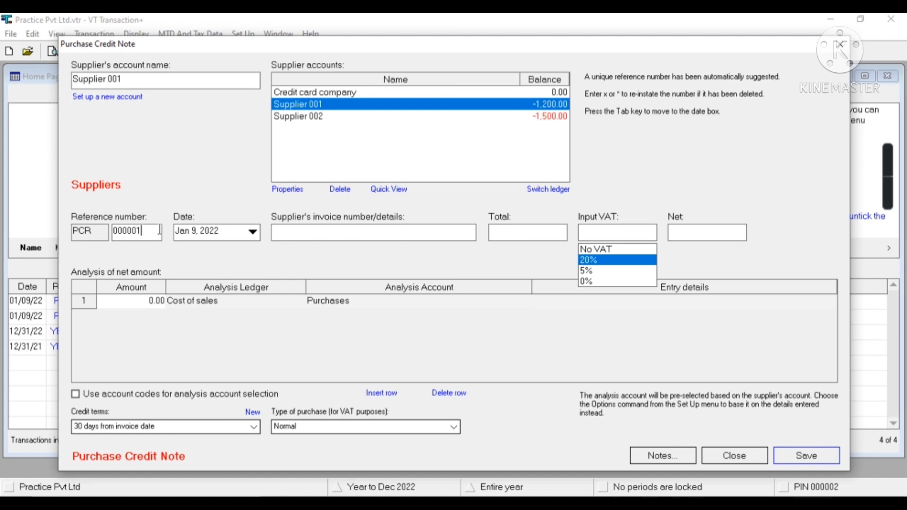
left_click(304, 228)
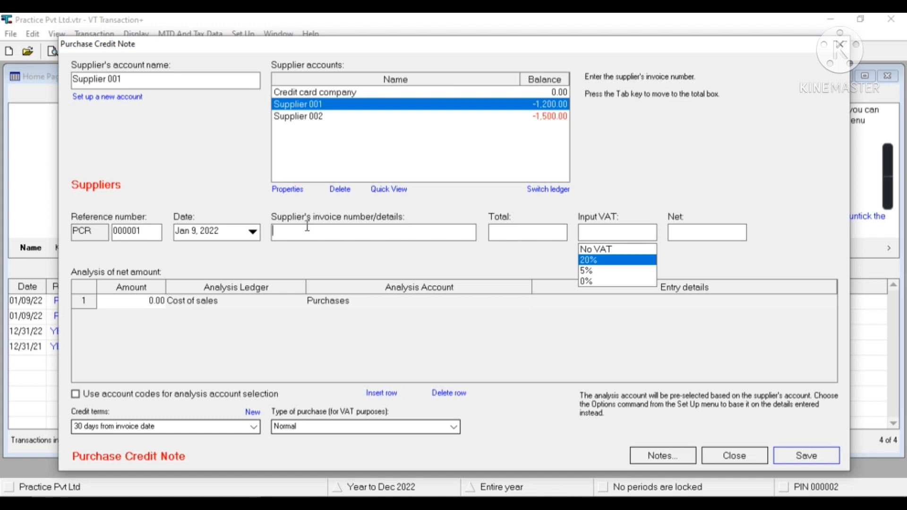
type("CN0012")
key("BackSpace")
key("Tab")
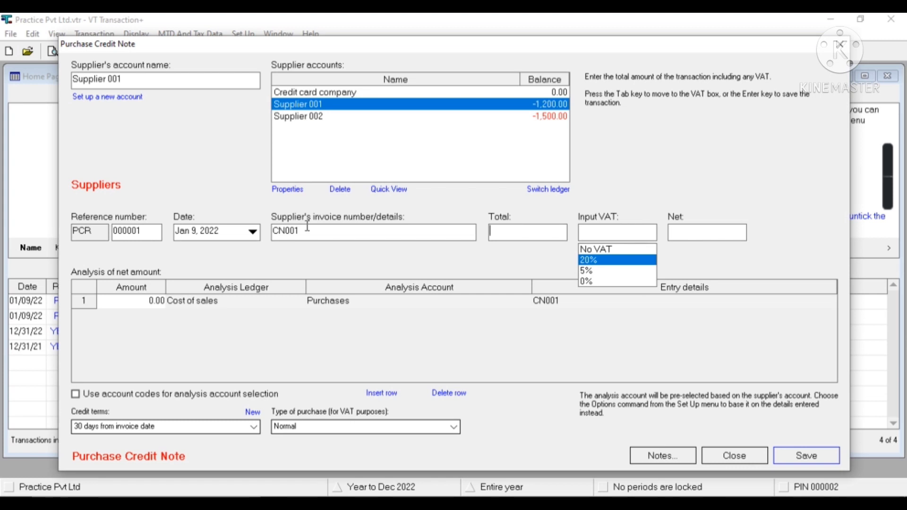
type("6")
type("00")
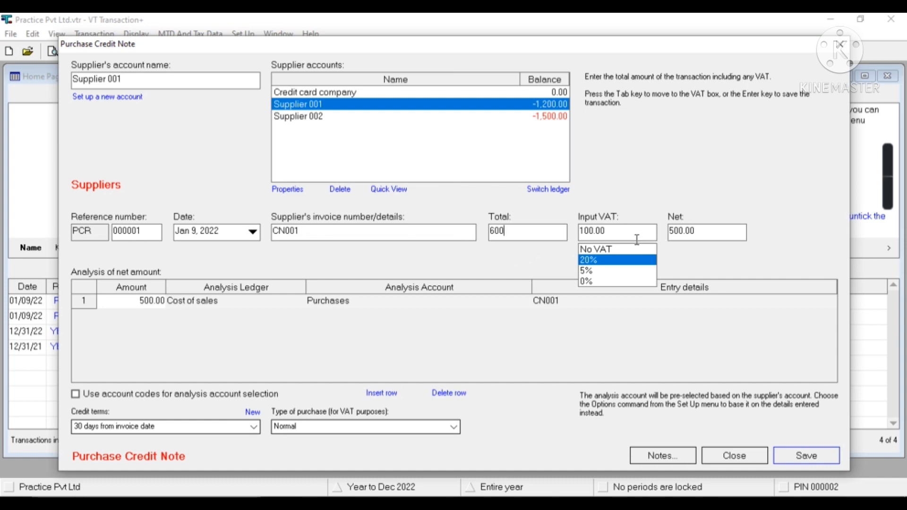
key("Tab")
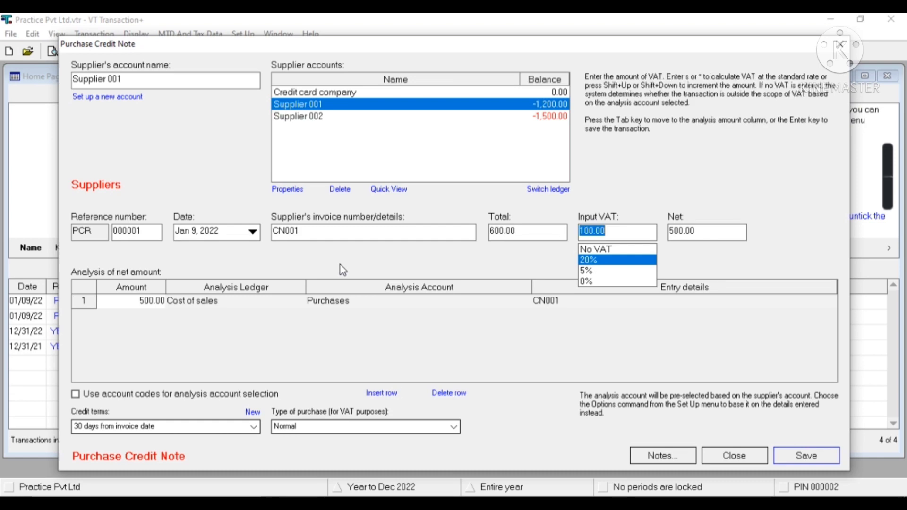
Analyse the credit note to Cost of sales / Purchases, describe it as a purchase return made, and save it
key("Tab")
left_click(215, 299)
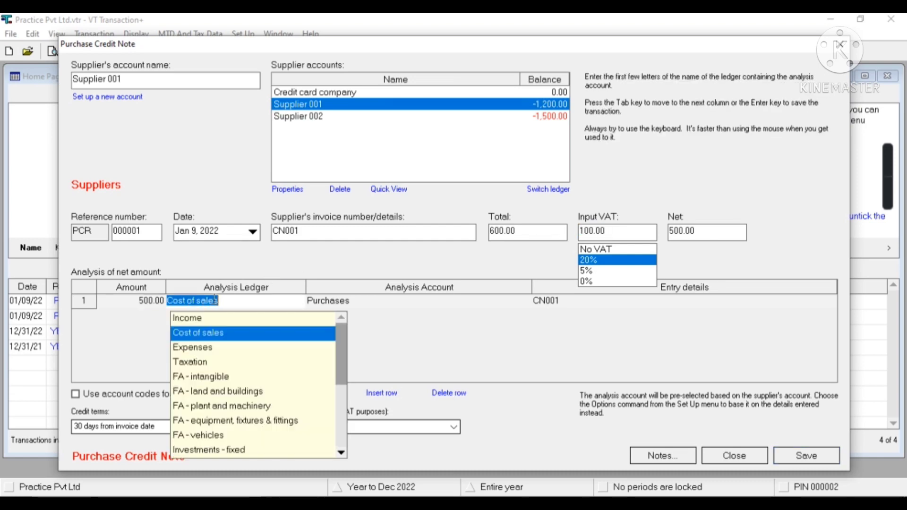
key("Tab")
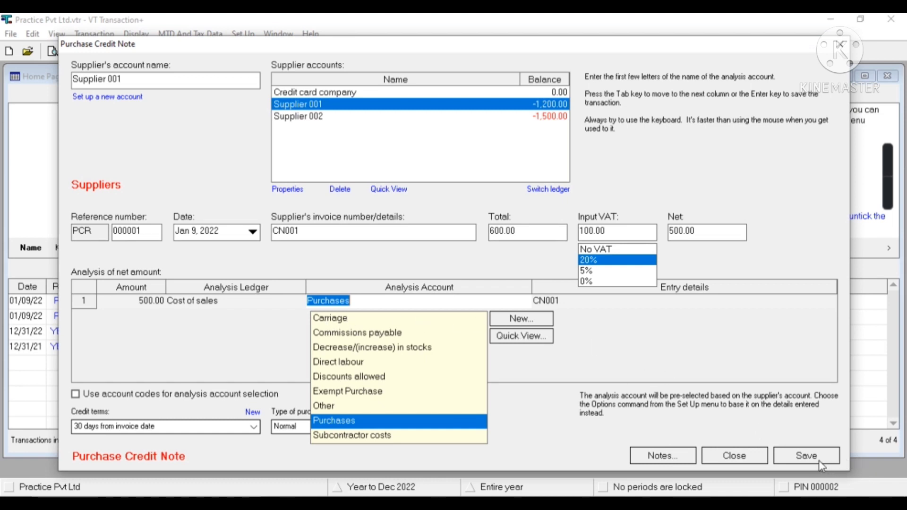
key("Tab")
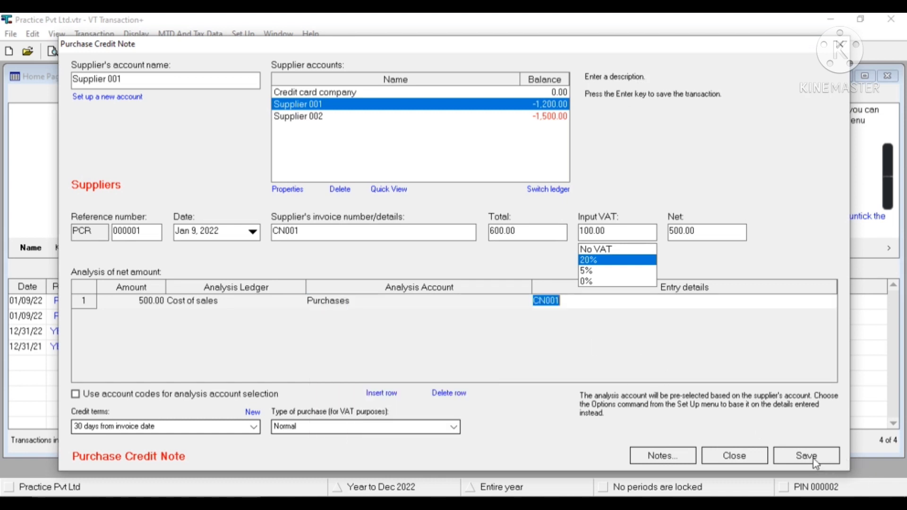
type("BEN")
key("BackSpace")
type("ING ")
type("PUR")
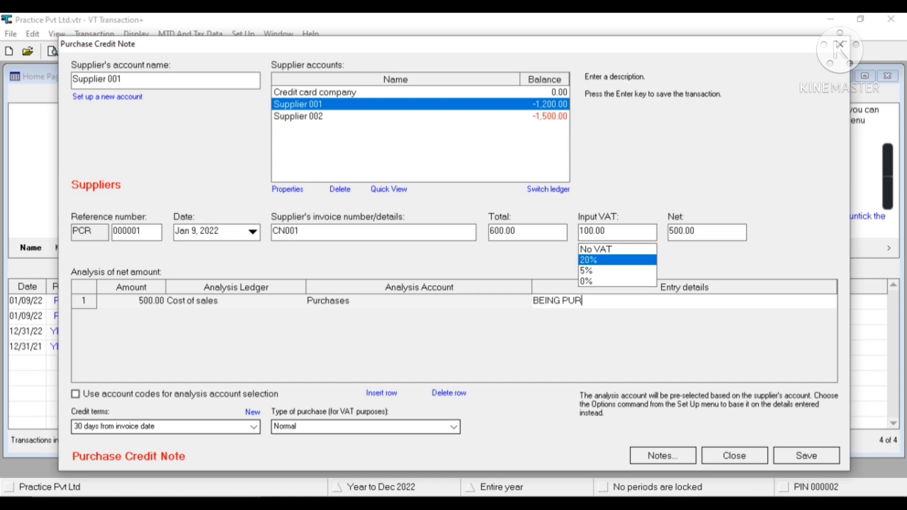
type("CHASE RETURN")
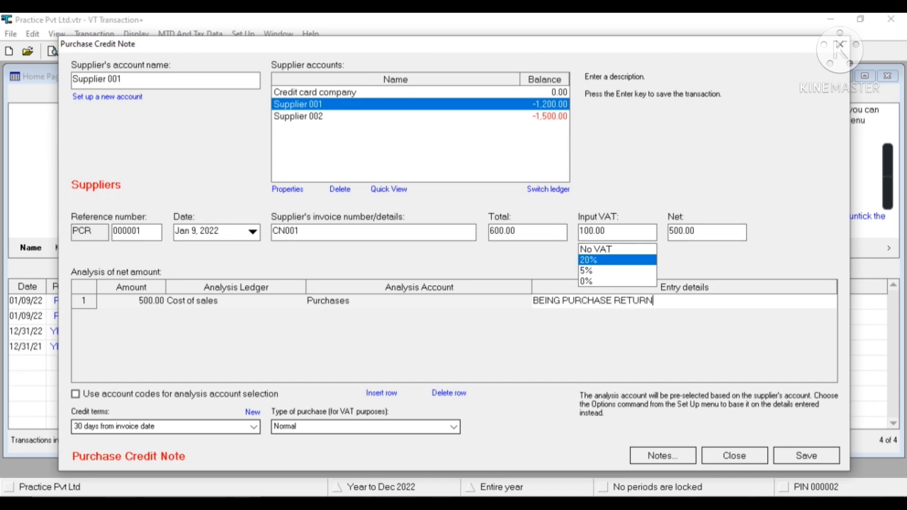
type(" MADE")
left_click(806, 457)
left_click(734, 455)
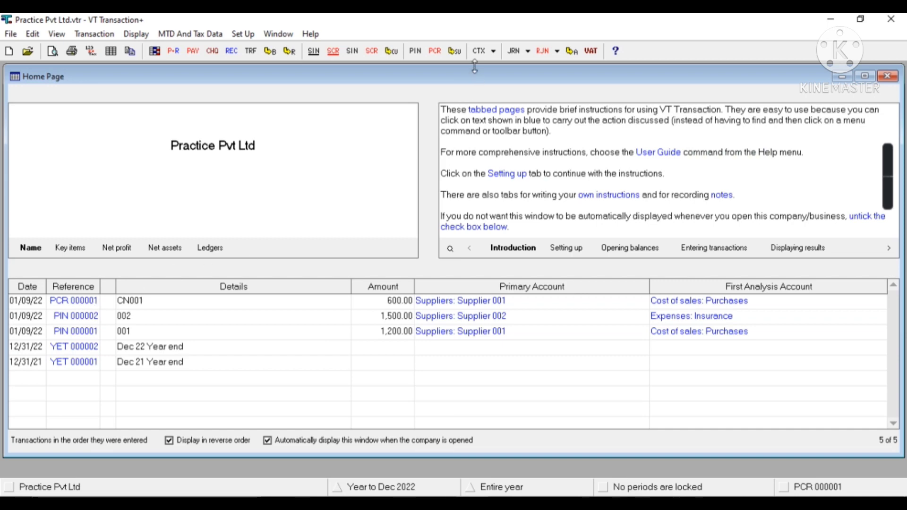
Display Supplier 001's ledger showing invoice 1,200.00 and credit note 600.00, leaving 600.00 owed
left_click(458, 51)
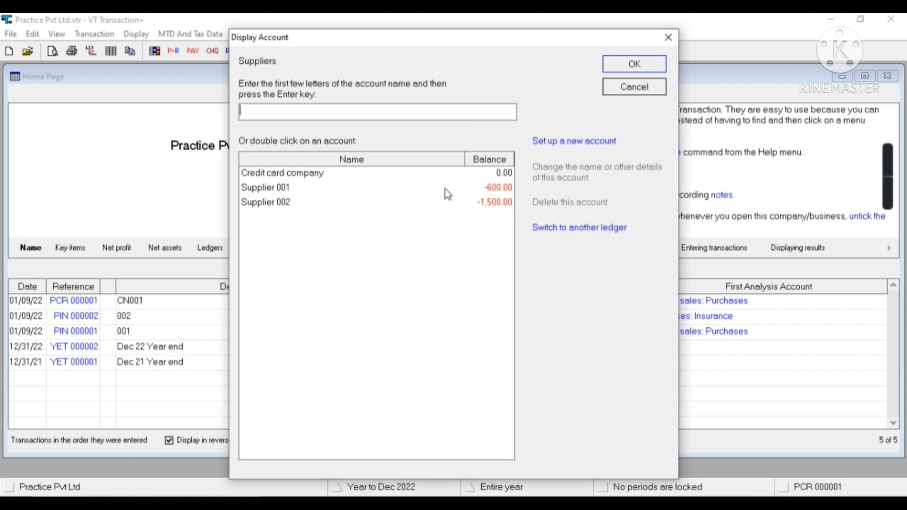
left_click(445, 187)
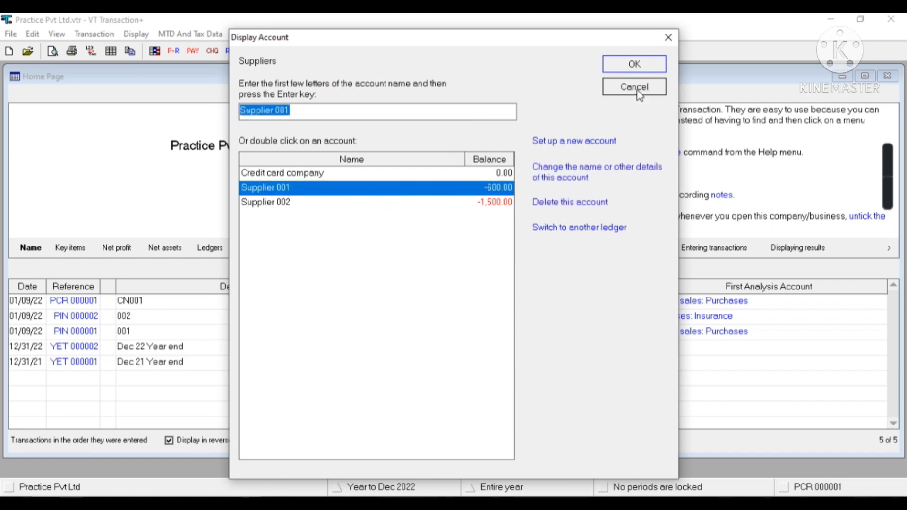
left_click(633, 65)
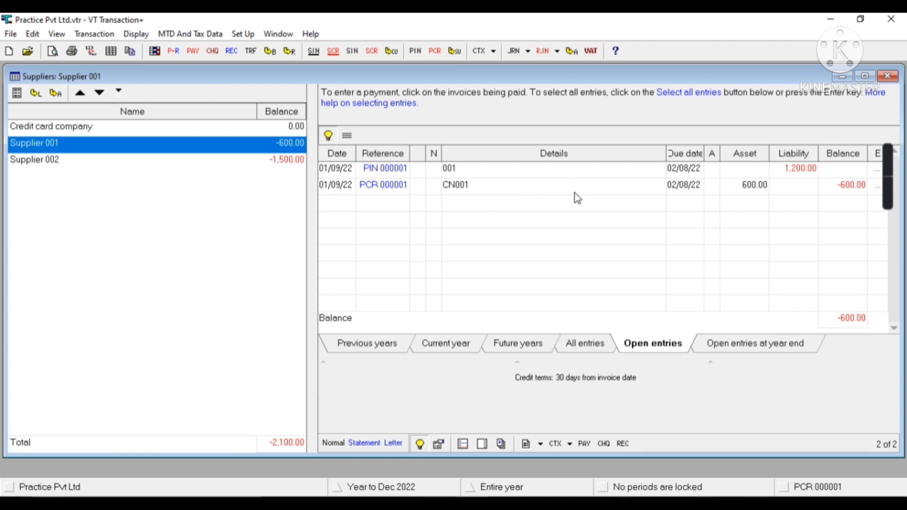
Match Supplier 001's invoice against credit note CN001, then close the account back to the home page
left_click(352, 138)
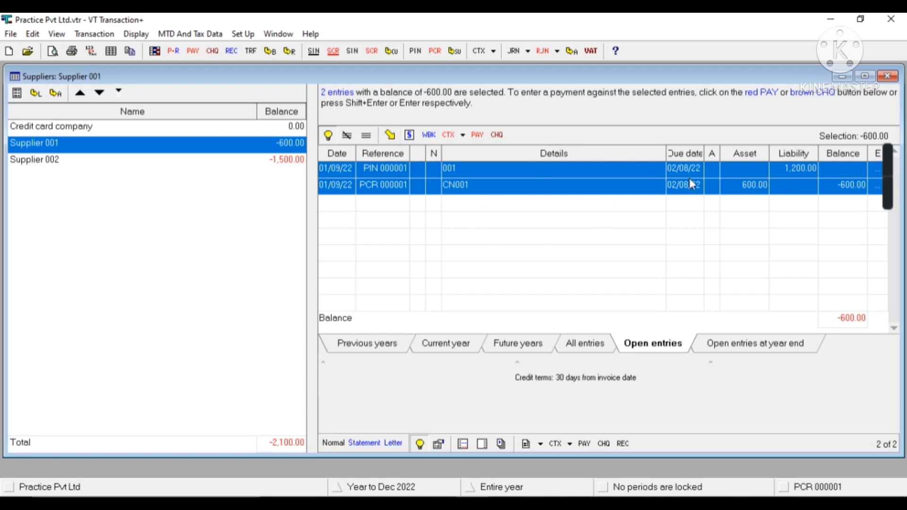
left_click(409, 135)
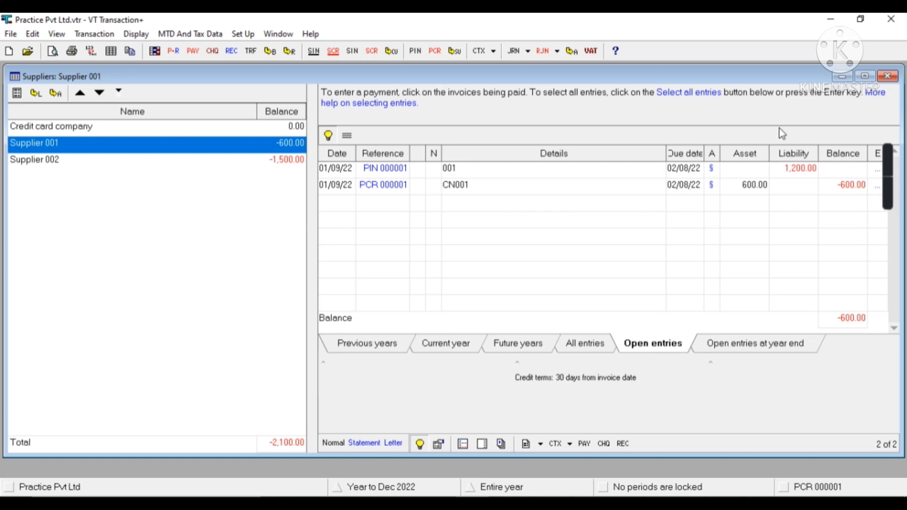
left_click(886, 76)
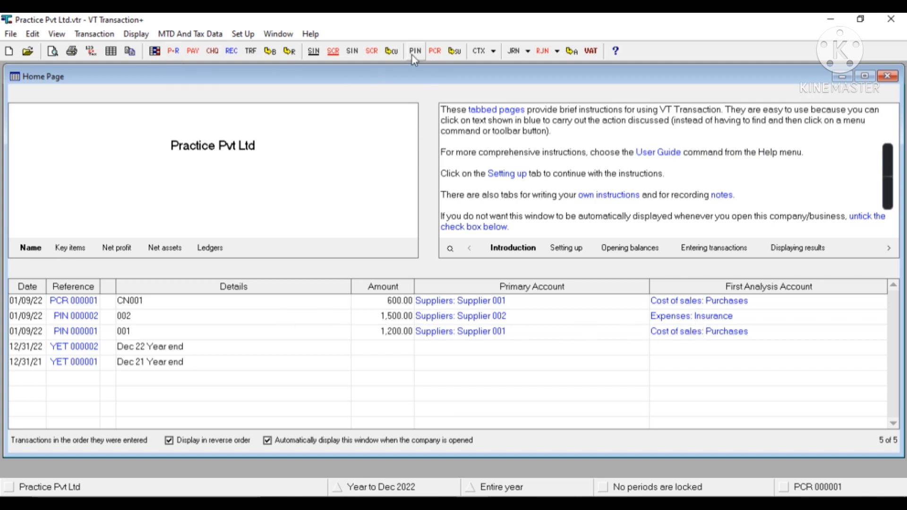
Save credit note CN002 for Supplier 002: total 1,500.00, VAT 250.00, net 1,250.00, described CREDIT NOTE
left_click(435, 51)
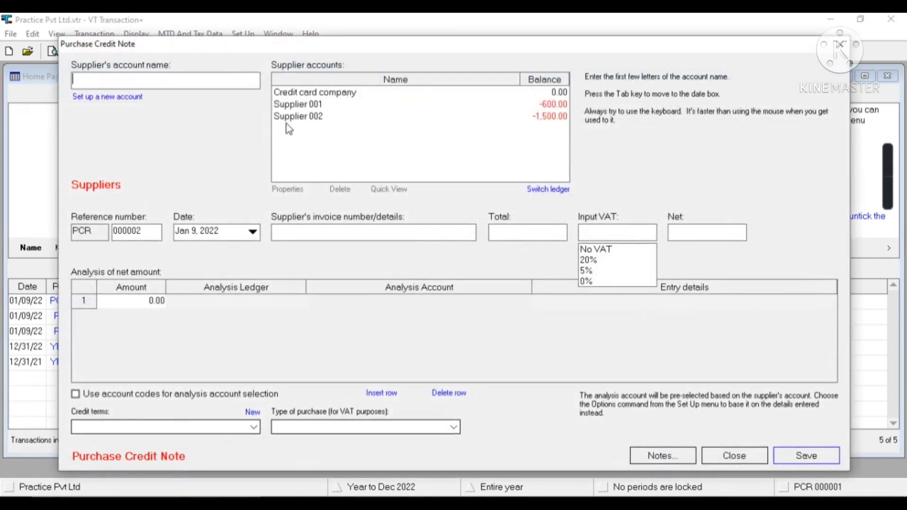
left_click(299, 121)
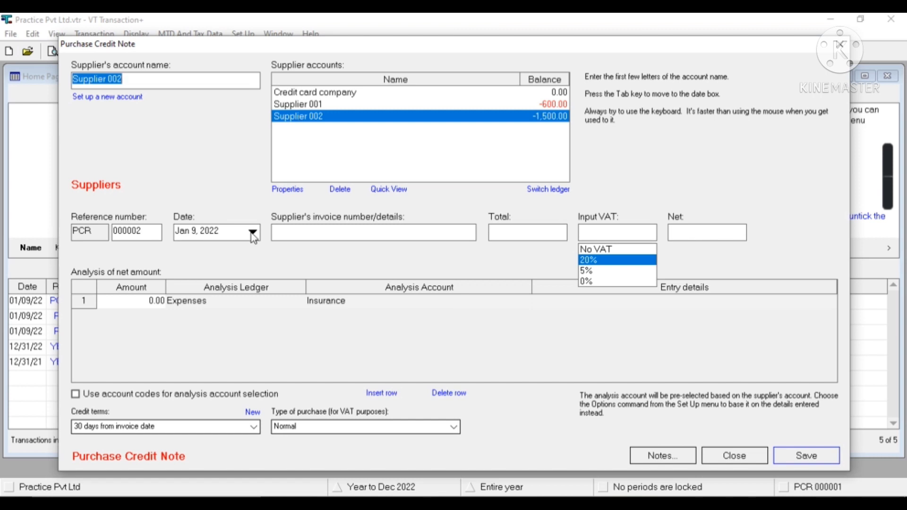
left_click(300, 231)
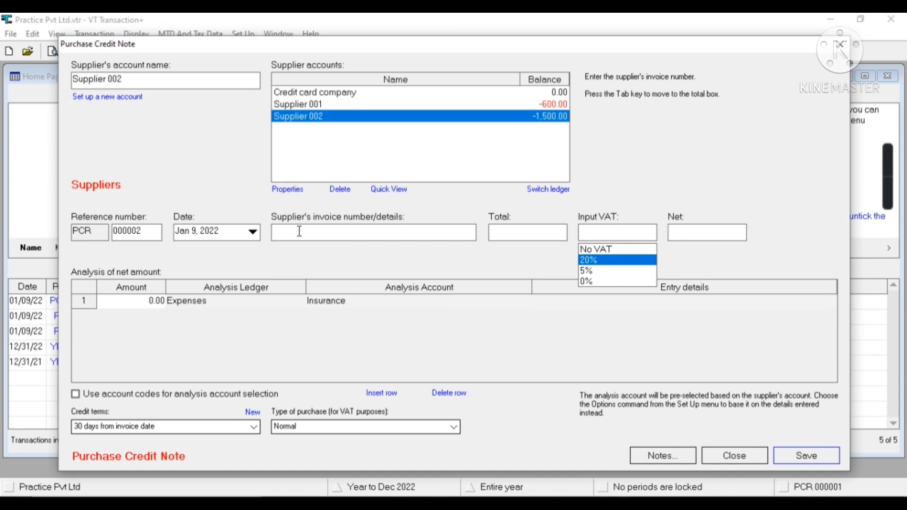
type("CN002")
key("Tab")
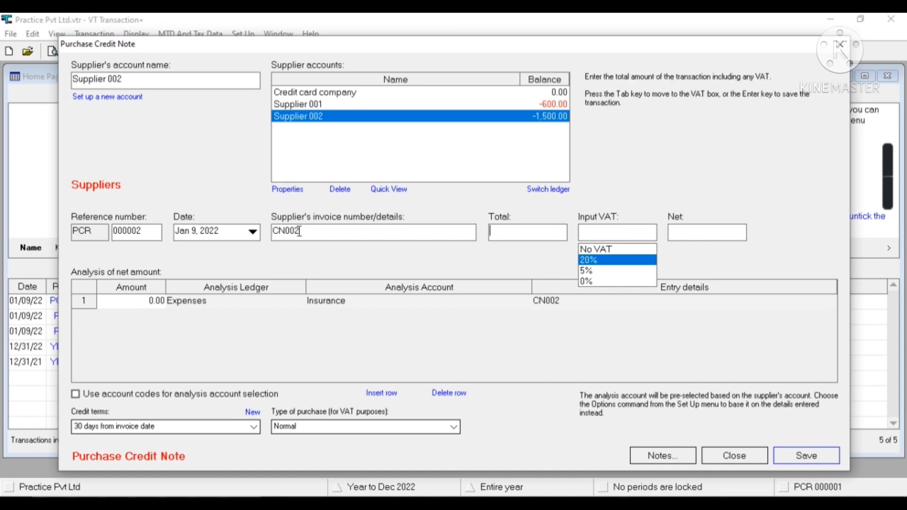
type("1500")
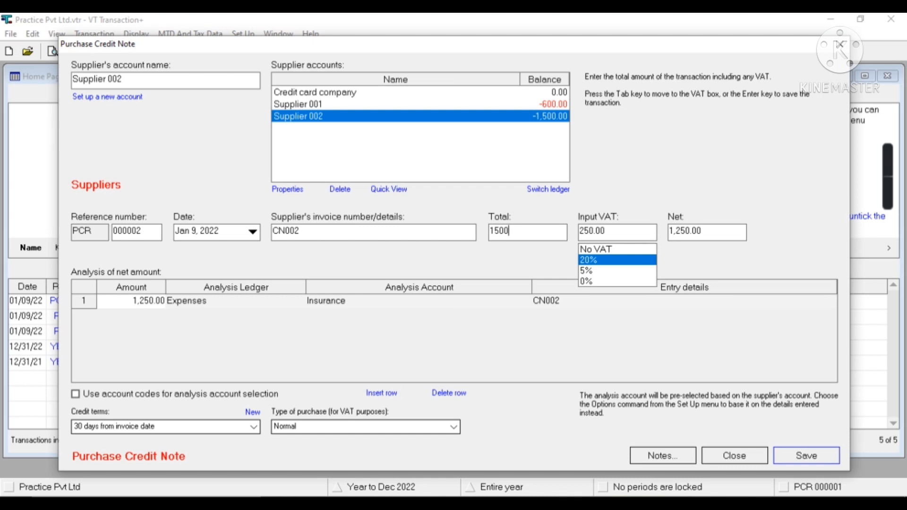
key("Tab")
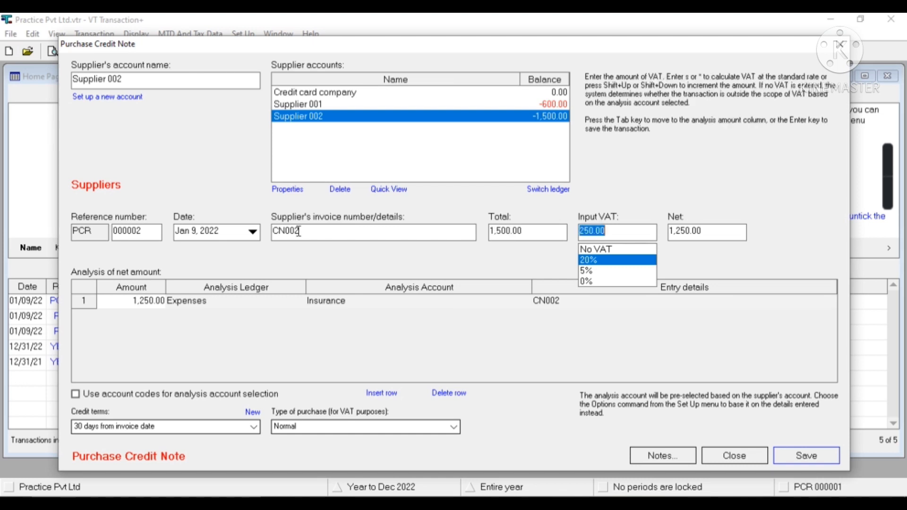
key("Tab")
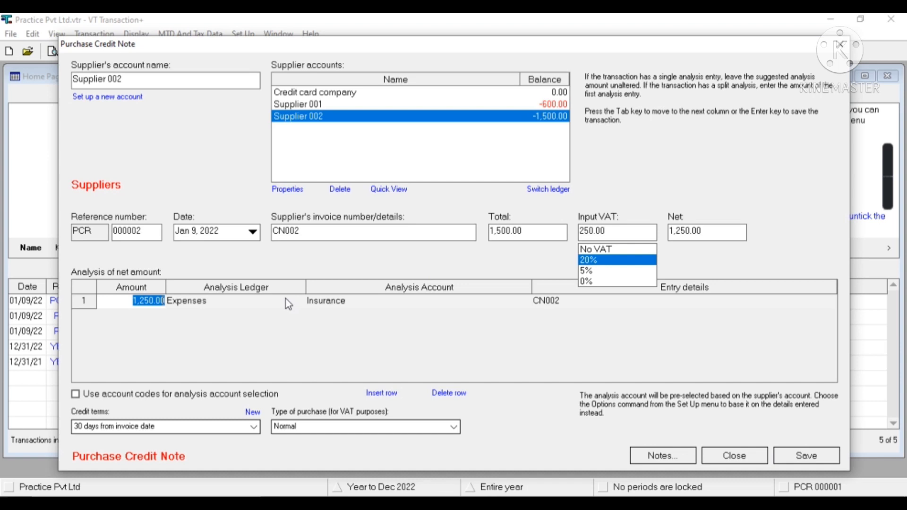
key("Tab")
key("Tab")
key("Tab")
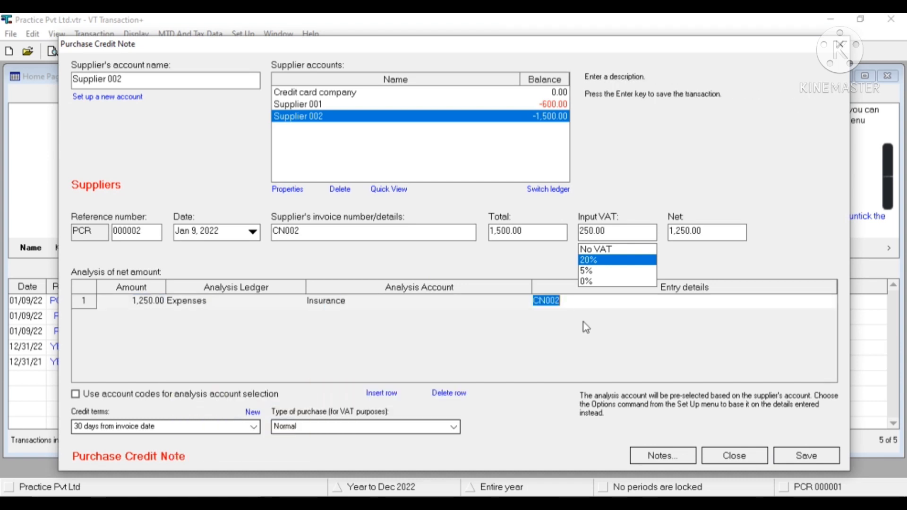
type("CREDIT NO")
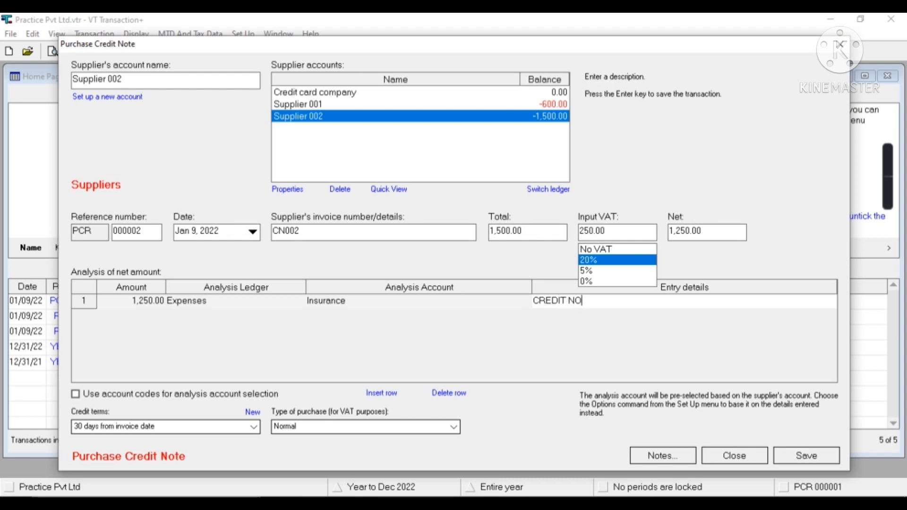
type("TE")
left_click(806, 456)
Display Supplier 002's ledger with invoice PIN 000002 and credit note CN002 open
left_click(728, 457)
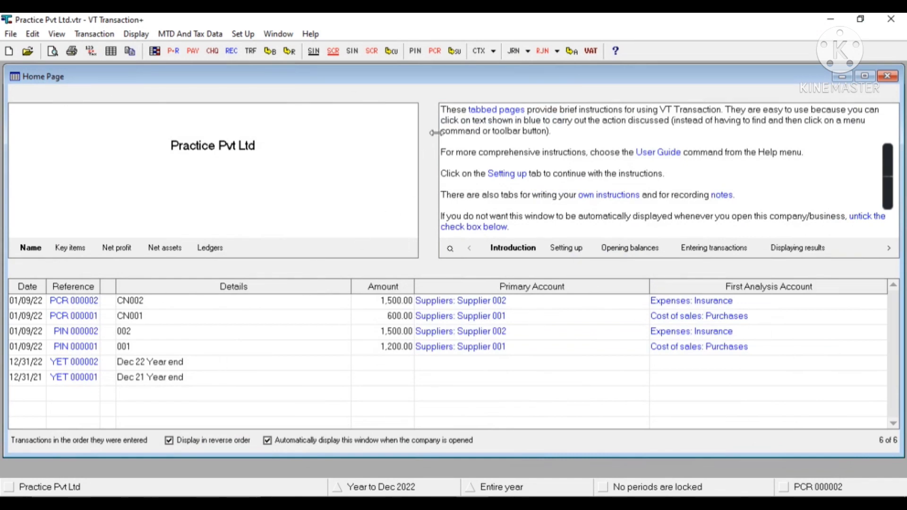
left_click(454, 51)
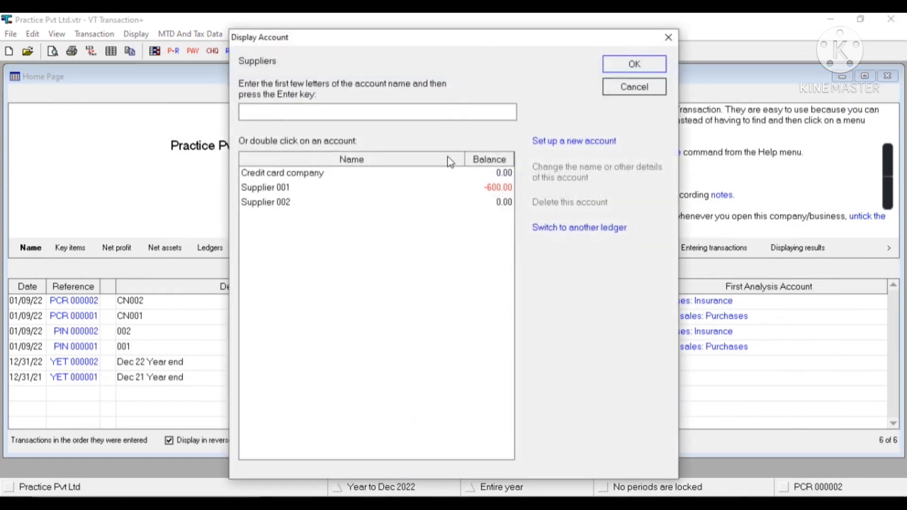
left_click(418, 207)
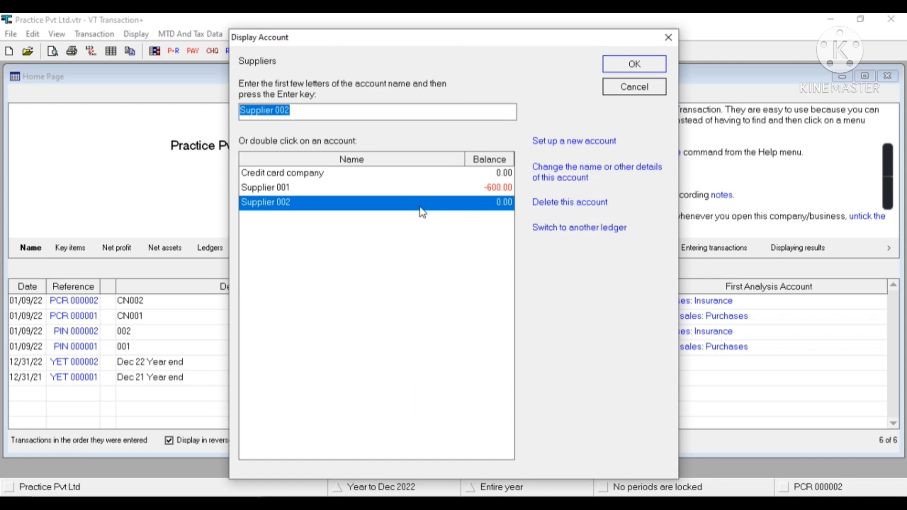
double_click(420, 207)
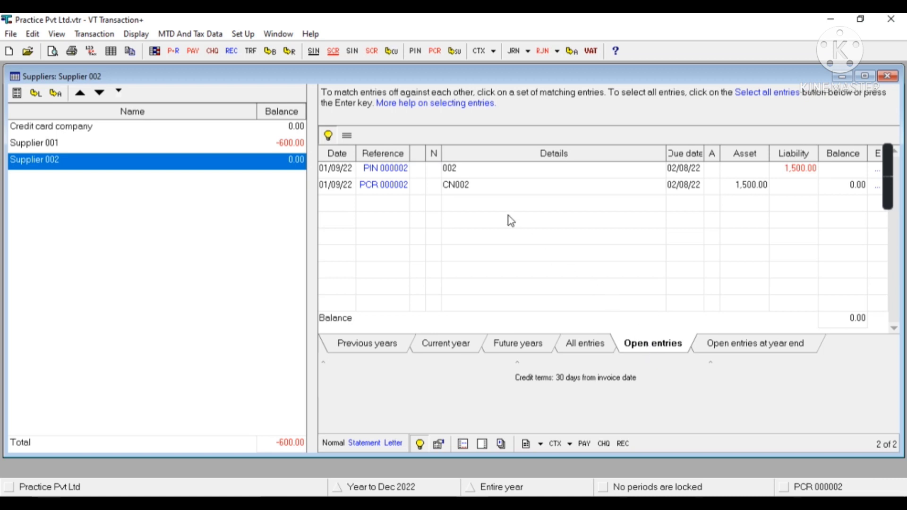
Match invoice PIN 000002 off against CN002 leaving a 0.00 balance, and review the current-year entries
left_click(346, 136)
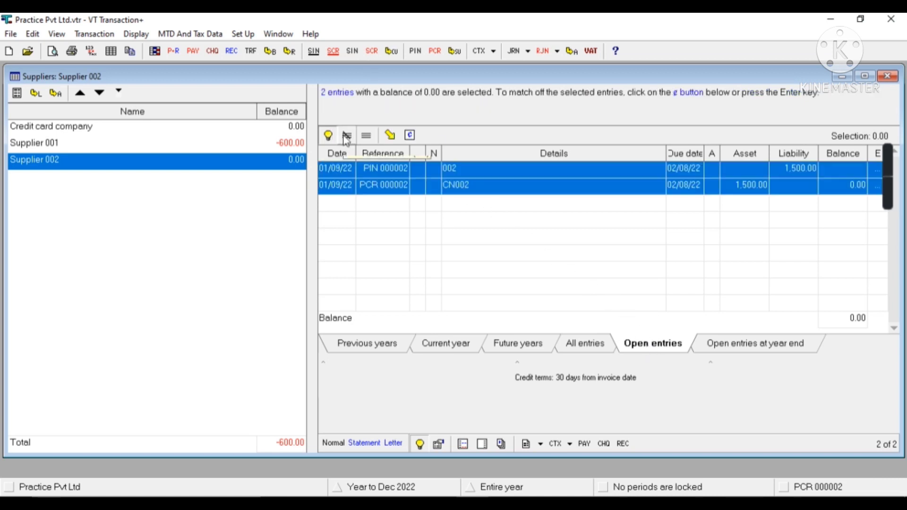
left_click(414, 137)
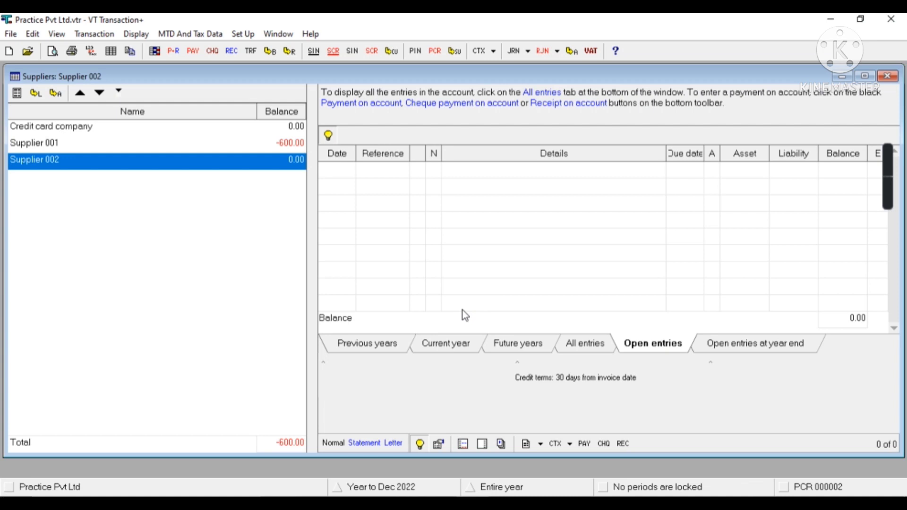
left_click(458, 347)
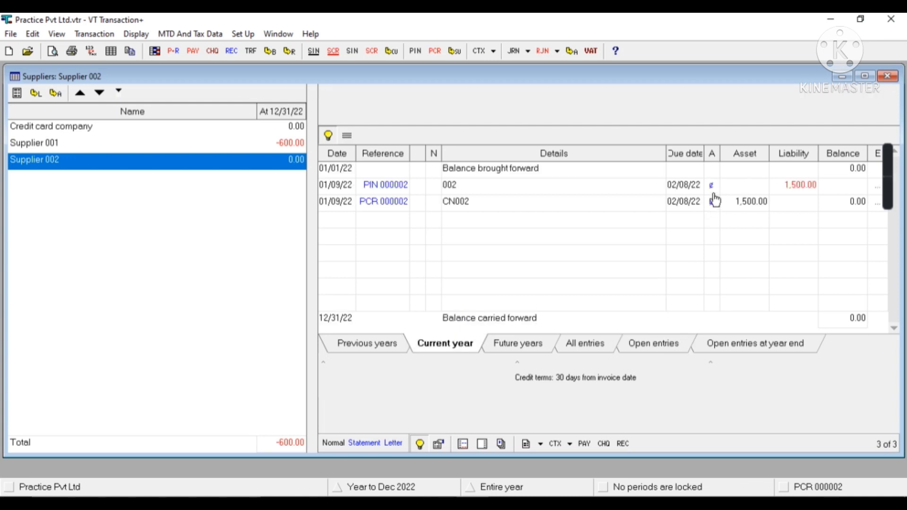
left_click(664, 347)
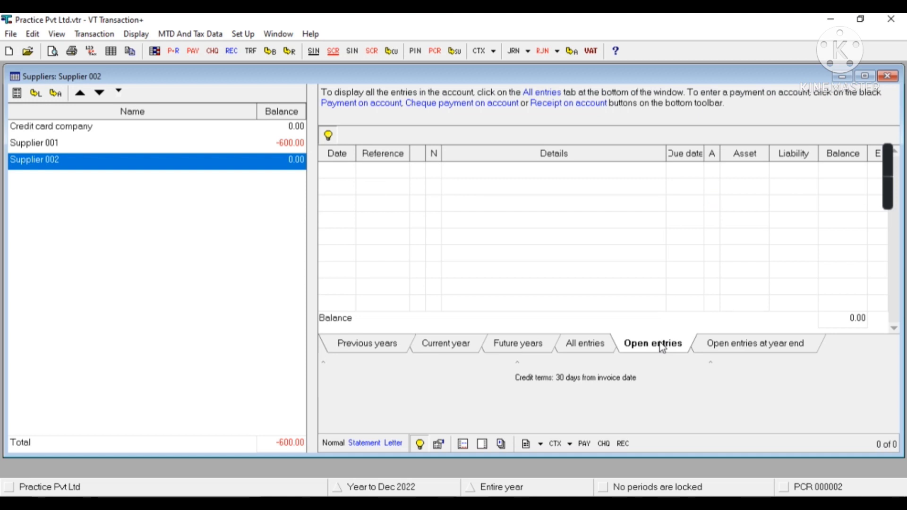
left_click(434, 343)
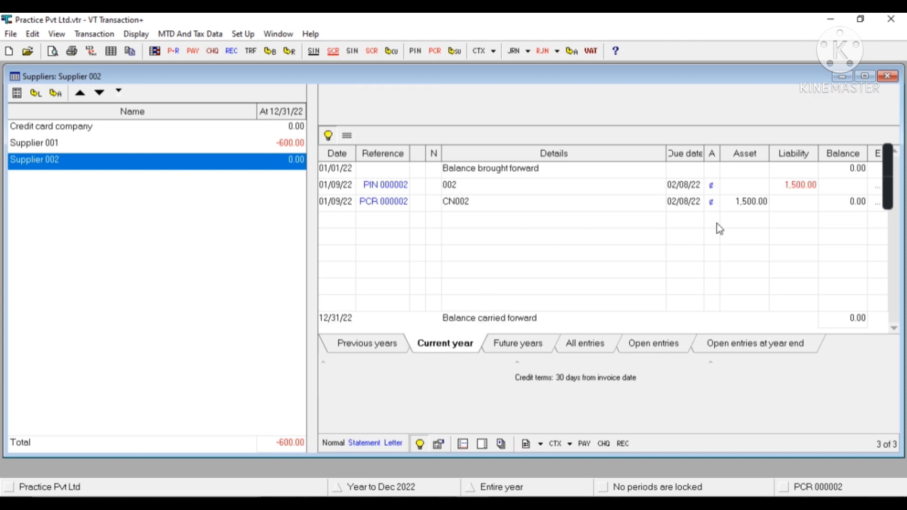
Remove the allocation marks so PIN 000002 and CN002 become open entries again
left_click(347, 136)
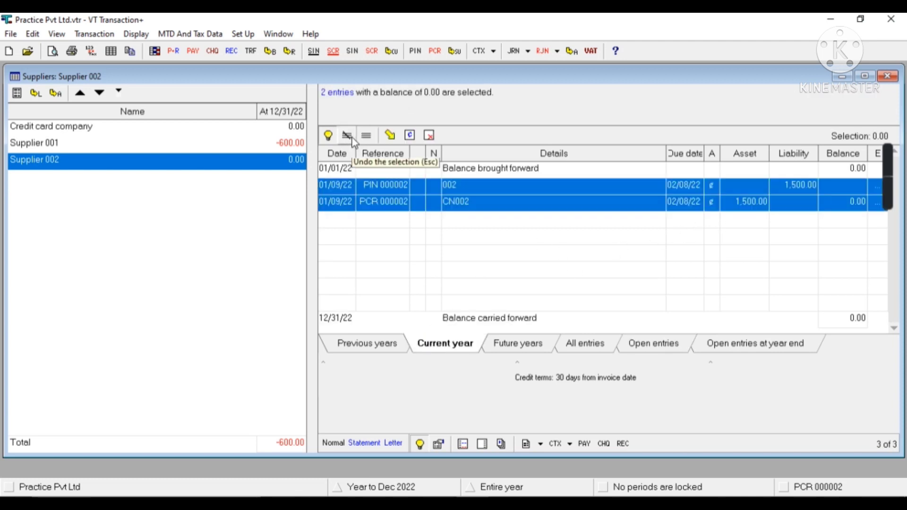
left_click(429, 136)
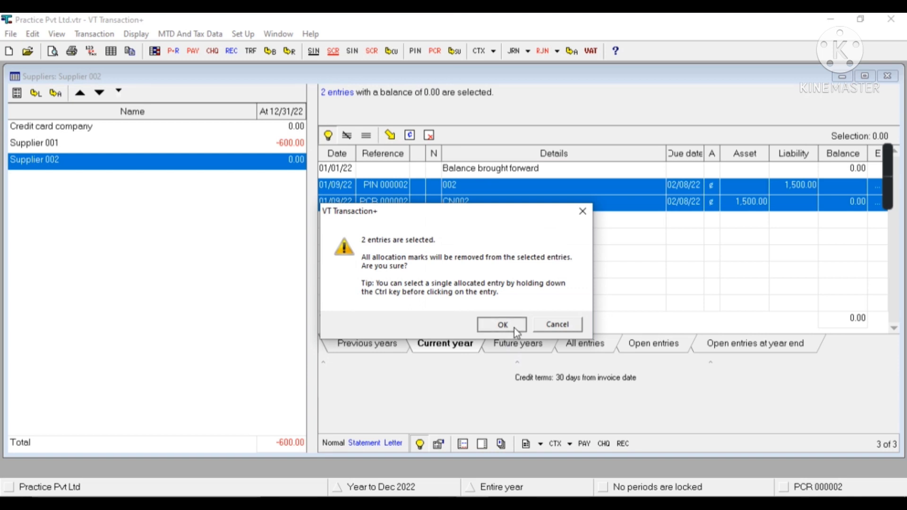
left_click(513, 326)
left_click(668, 343)
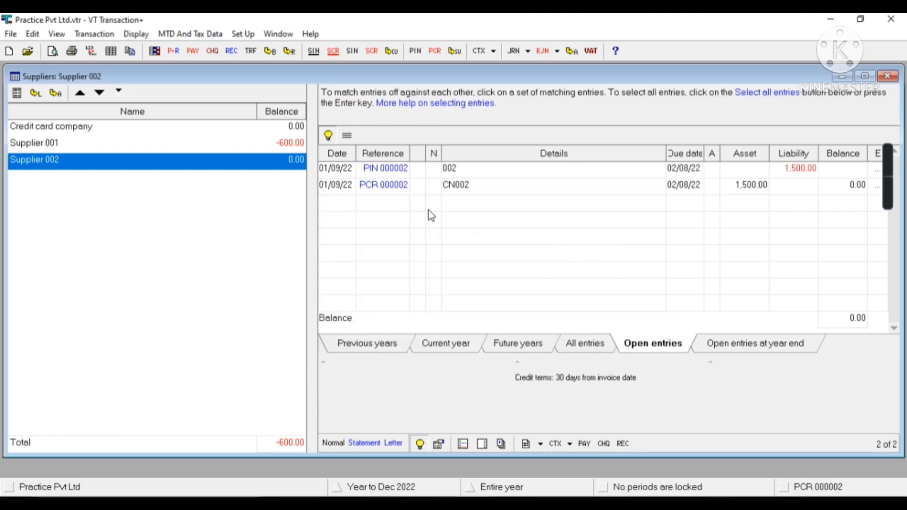
Re-match Supplier 002's two entries, then switch to Supplier 001's ledger showing -600.00 outstanding
left_click(349, 136)
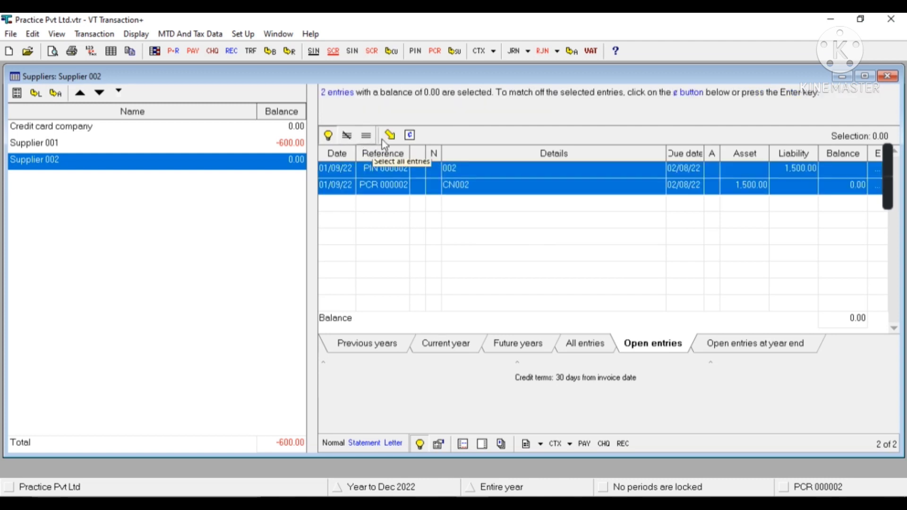
left_click(408, 137)
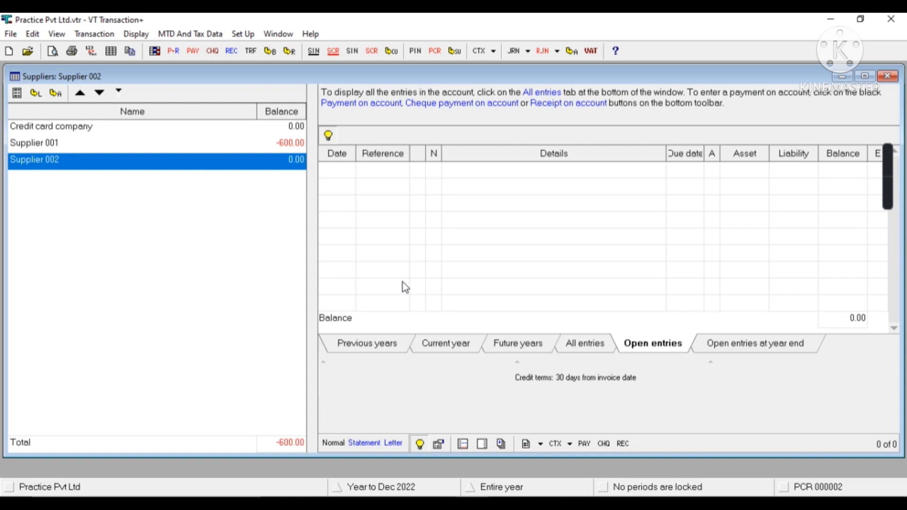
left_click(441, 343)
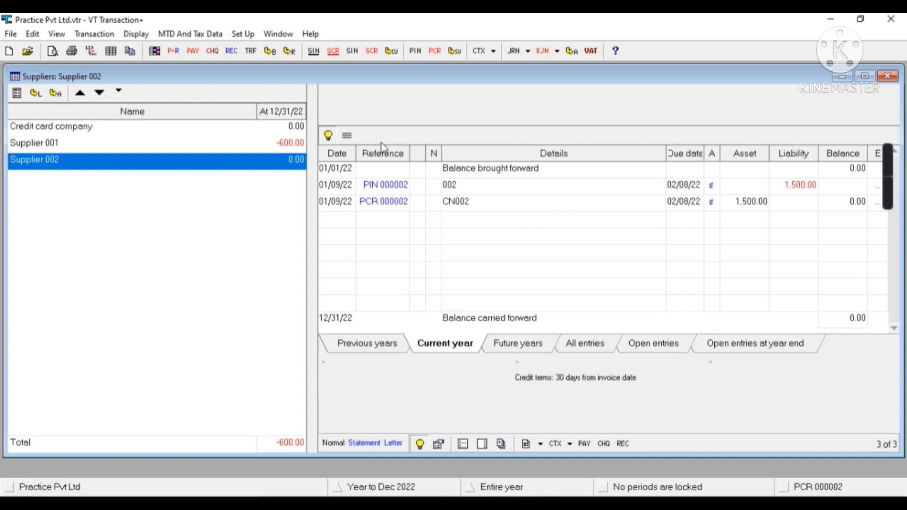
left_click(168, 144)
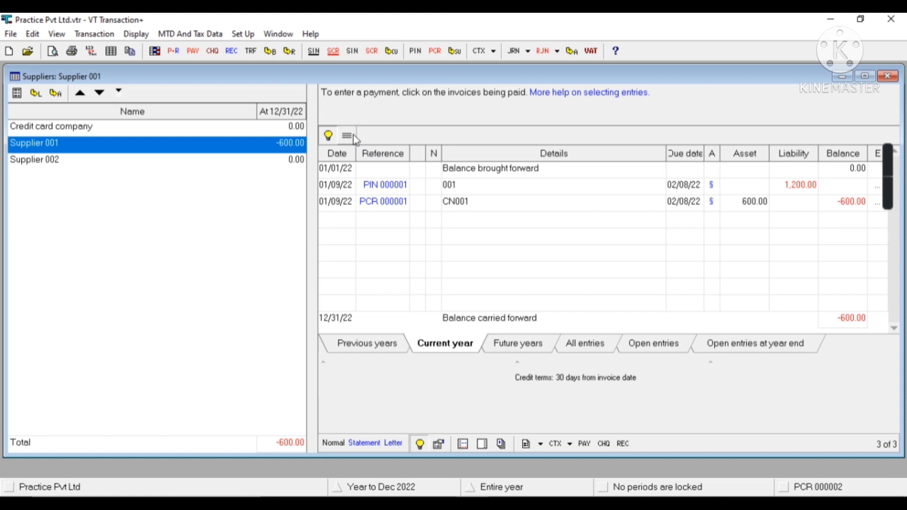
Review Supplier 001's 600 outstanding open entries, then Supplier 002's current-year and empty open entries
left_click(655, 347)
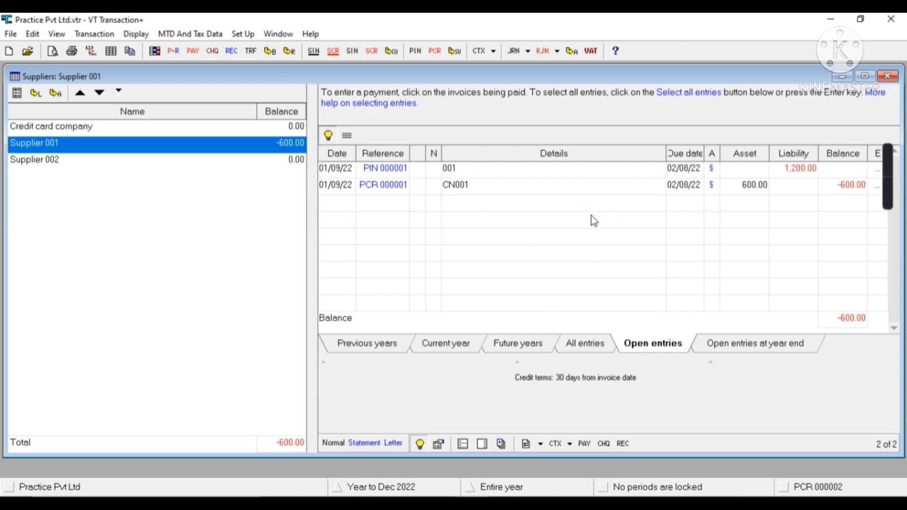
left_click(253, 161)
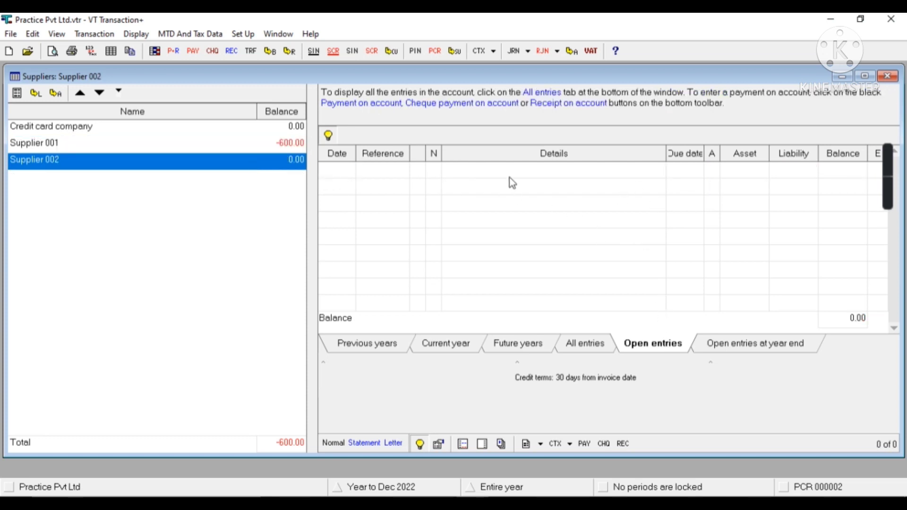
left_click(455, 343)
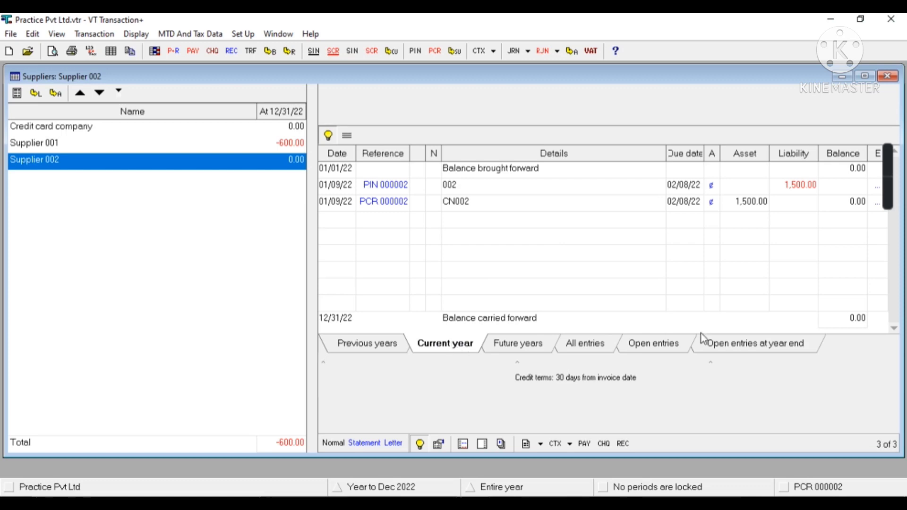
left_click(663, 344)
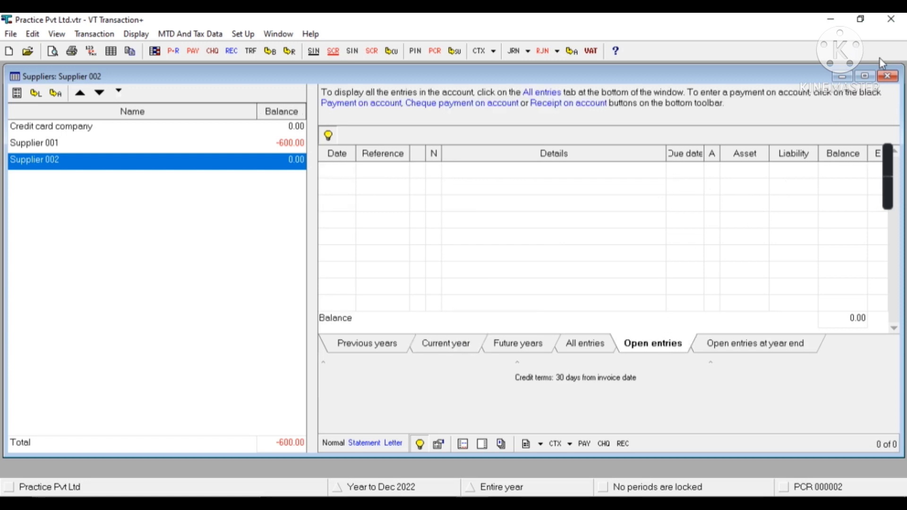
left_click(887, 77)
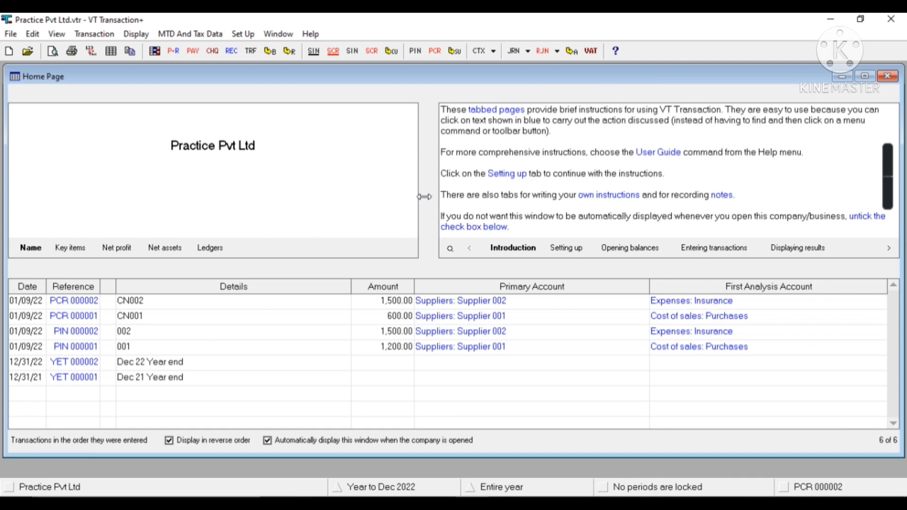